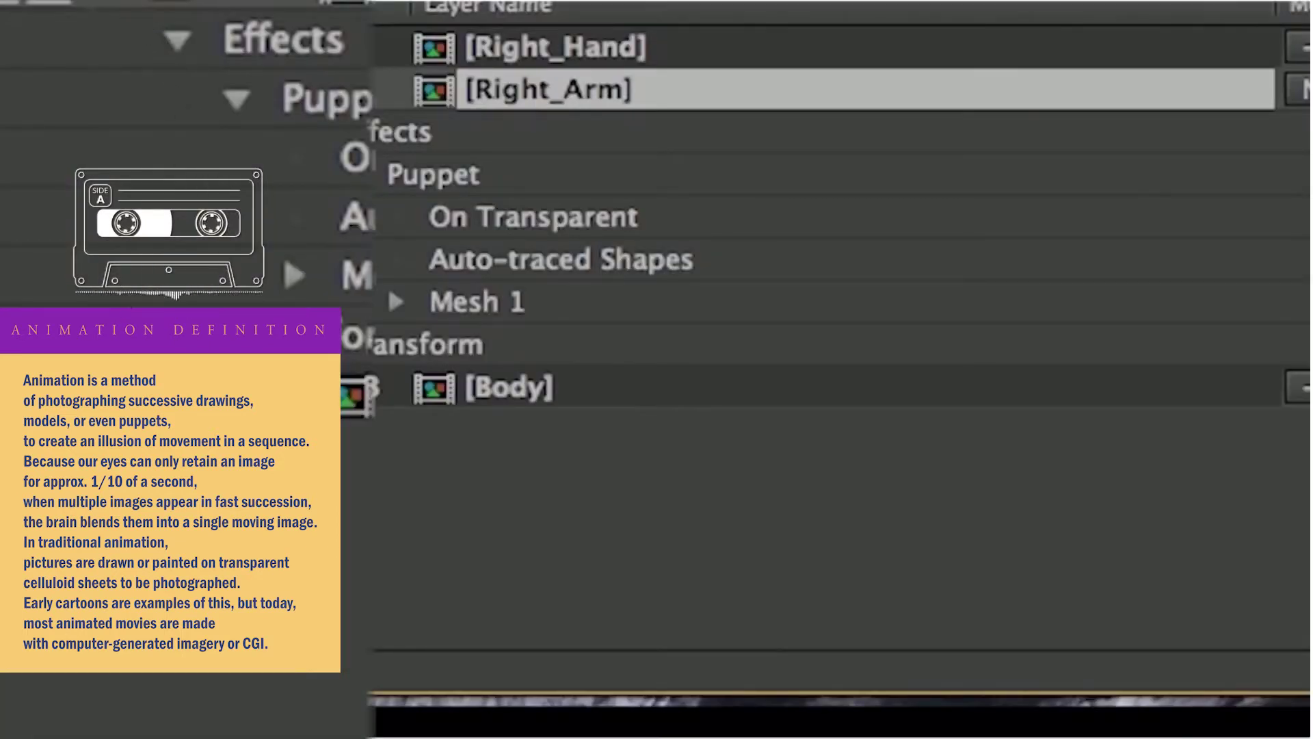
Expand the Puppet effect's Mesh 1 and Deform properties on the Right_Arm layer.
{"action": "left_click", "coordinate": [394, 302]}
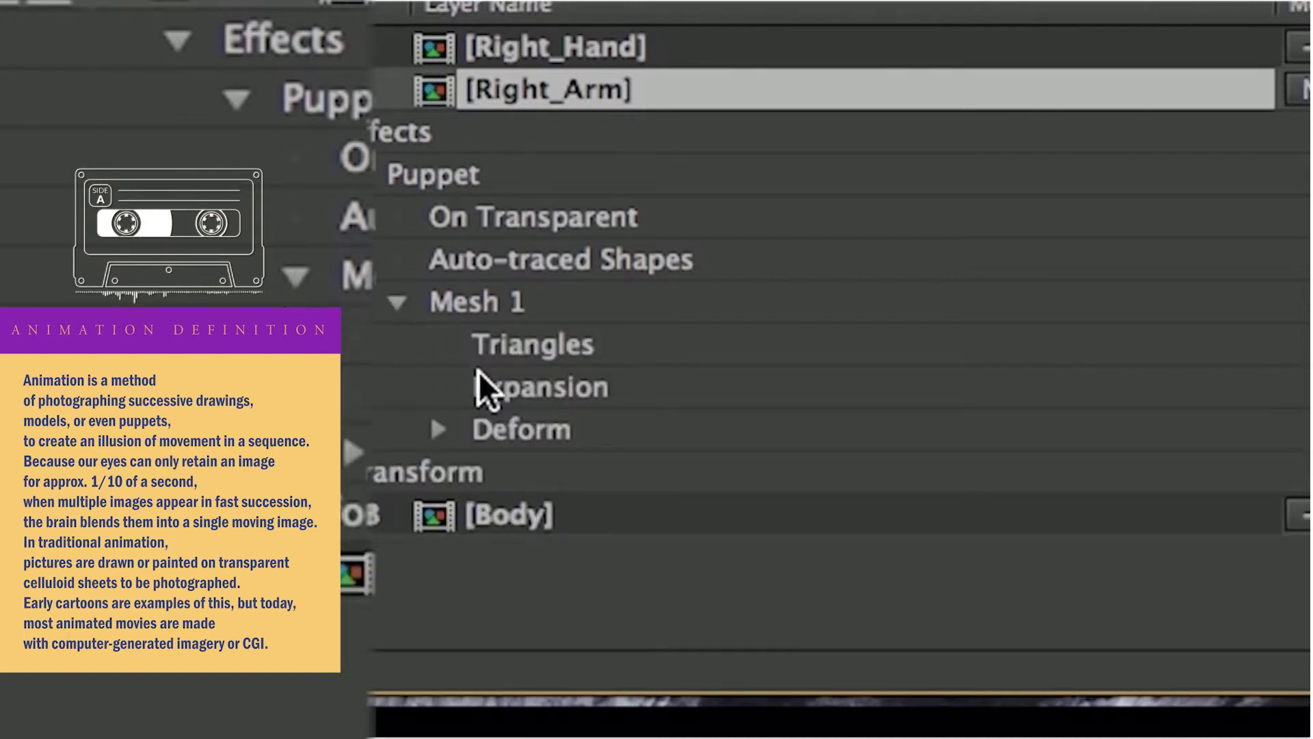
{"action": "left_click", "coordinate": [438, 429]}
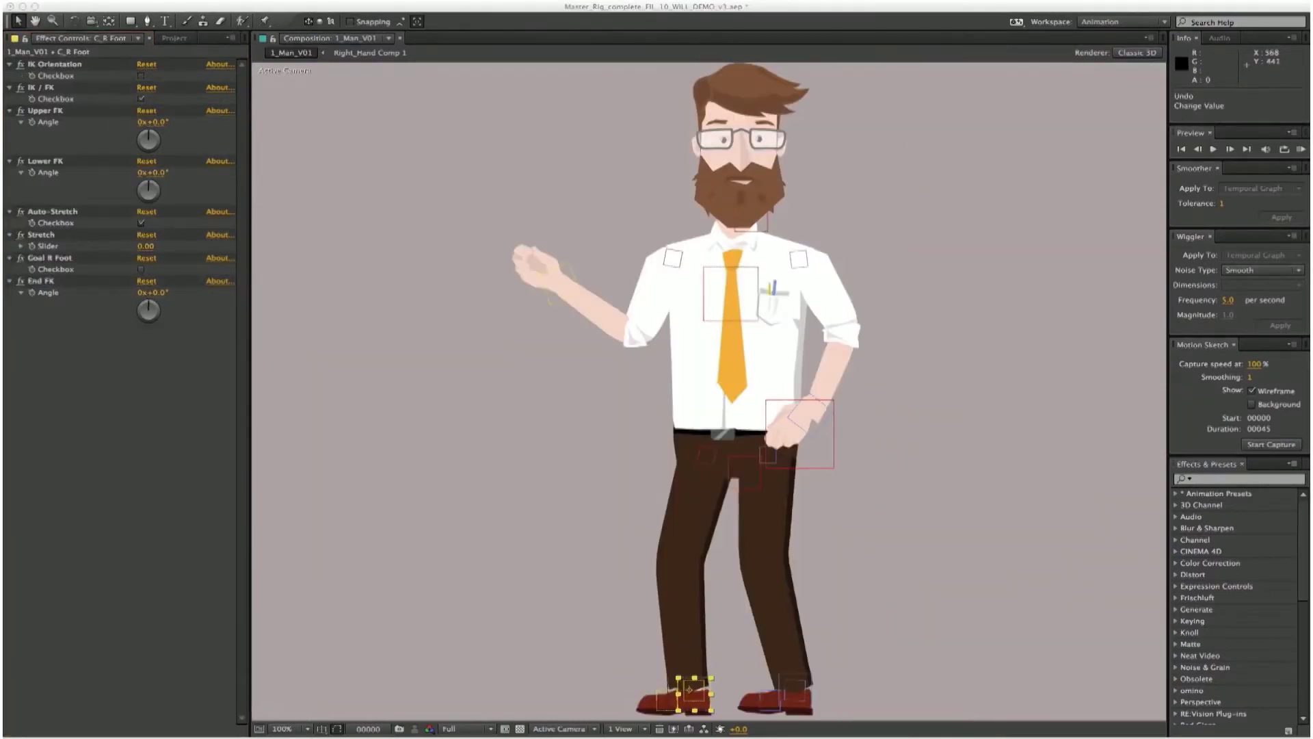
Adjust the Body_rotation slider on the character rig's +++CONTROLS+++ layer.
{"action": "left_click", "coordinate": [800, 434]}
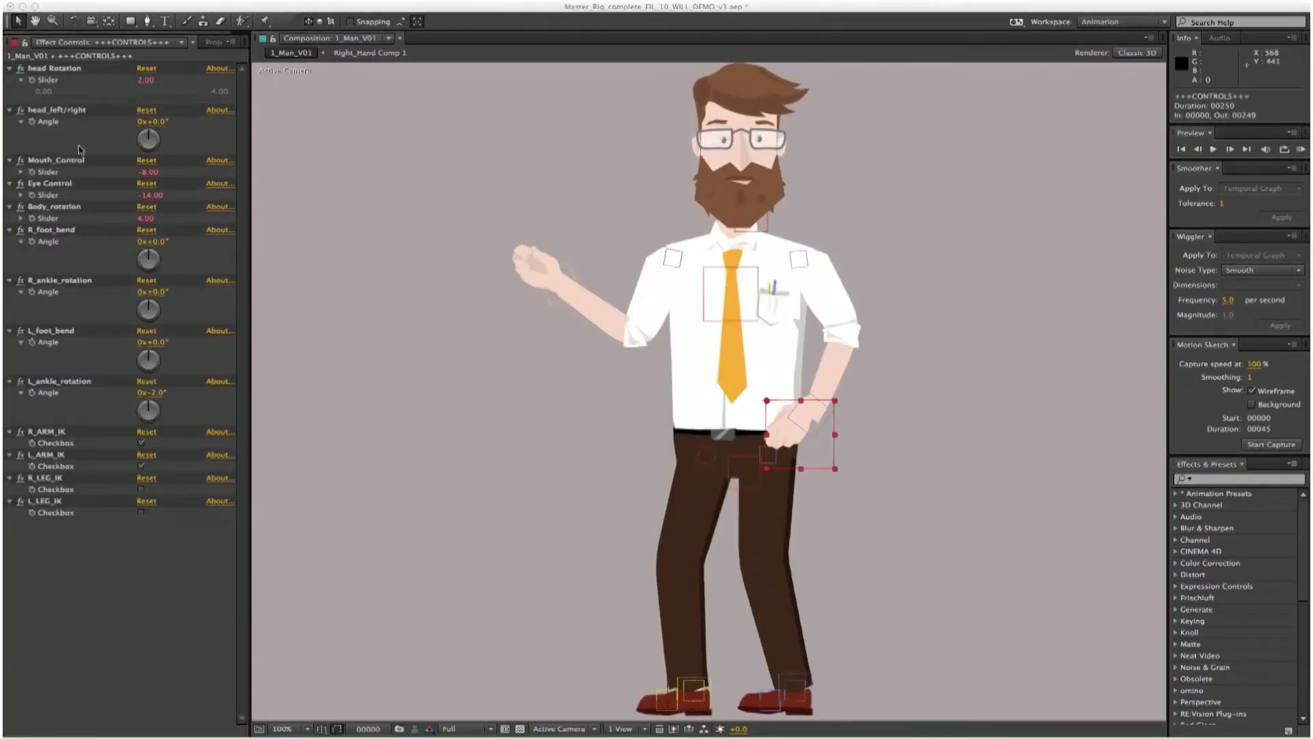
{"action": "left_click_drag", "start_coordinate": [144, 221], "coordinate": [121, 217]}
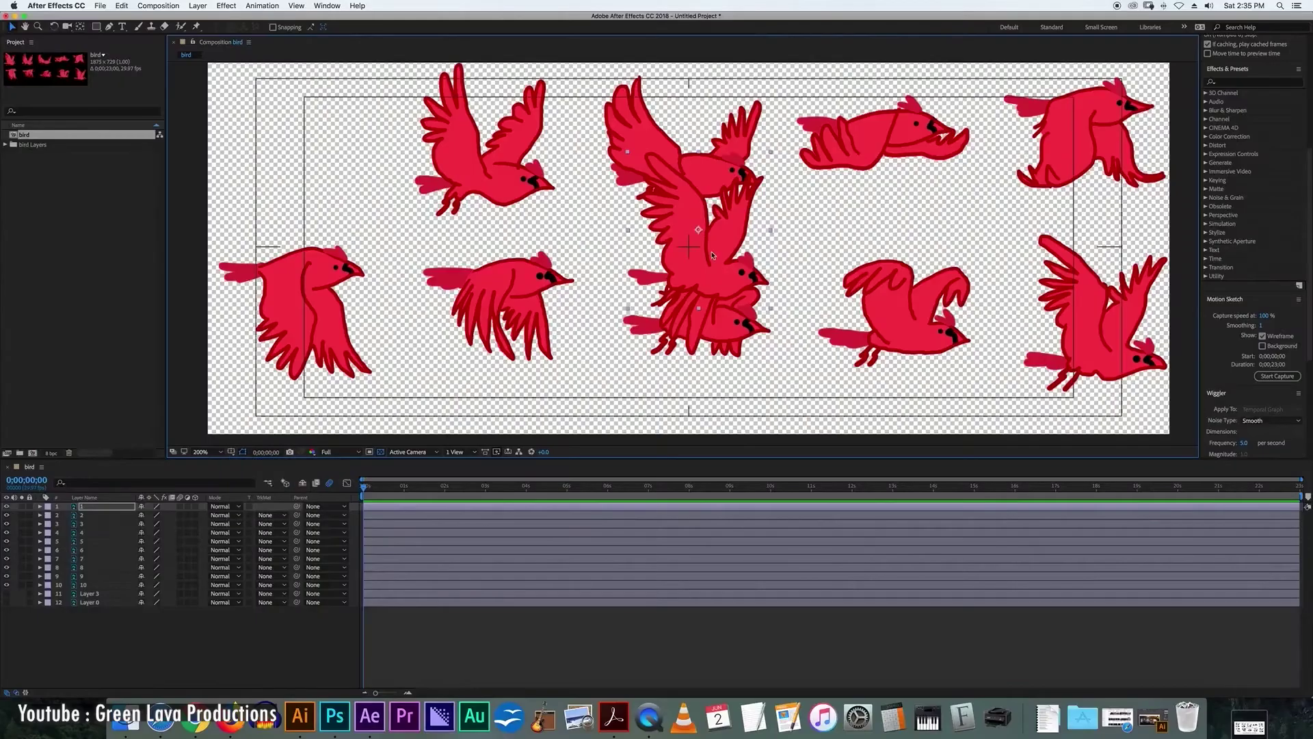
Centre bird layers 2 to 10 in the composition so that all the poses are stacked on one another.
{"action": "key", "text": "super+Down"}
{"action": "key", "text": "super+Home"}
{"action": "key", "text": "super+Down"}
{"action": "key", "text": "super+Home"}
{"action": "key", "text": "super+Down"}
{"action": "key", "text": "super+Home"}
{"action": "key", "text": "super+Down"}
{"action": "key", "text": "super+Home"}
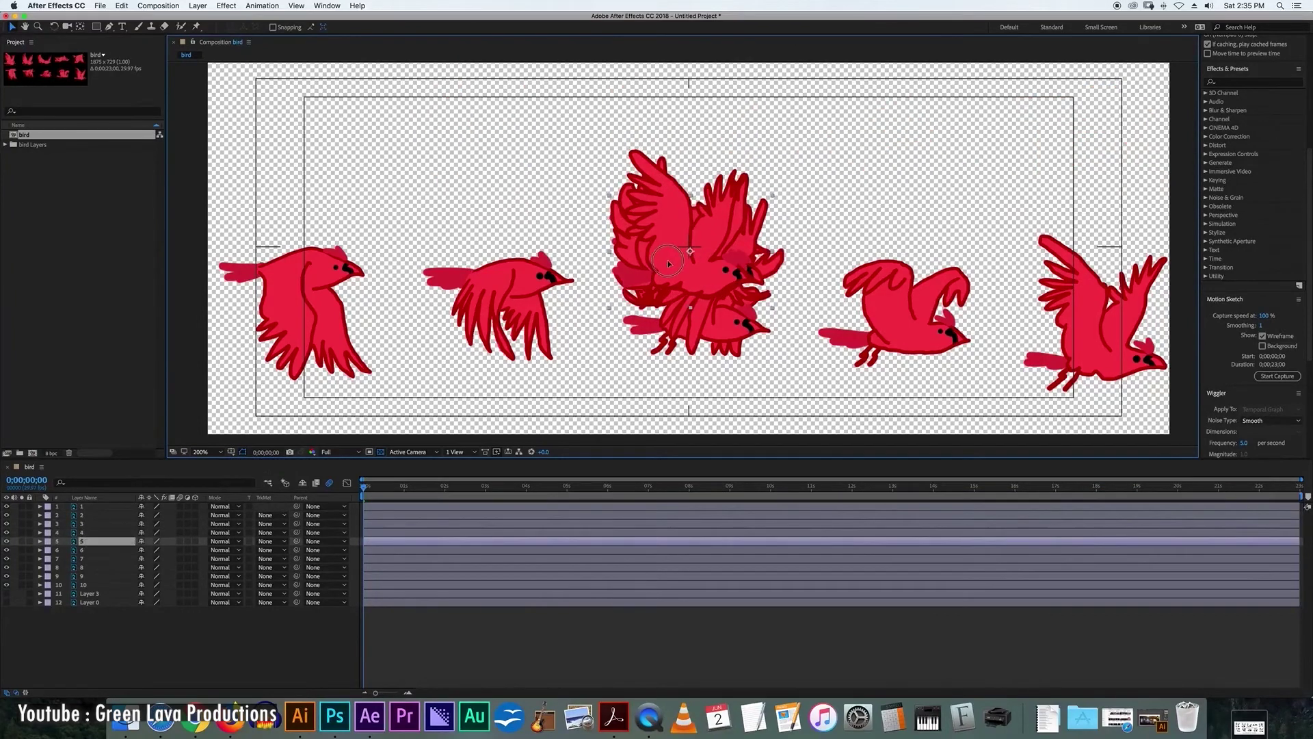
{"action": "key", "text": "super+Down"}
{"action": "key", "text": "super+Home"}
{"action": "key", "text": "super+Down"}
{"action": "key", "text": "super+Home"}
{"action": "key", "text": "super+Down"}
{"action": "key", "text": "super+Home"}
{"action": "key", "text": "super+Down"}
{"action": "key", "text": "super+Home"}
{"action": "key", "text": "super+Down"}
{"action": "key", "text": "super+Home"}
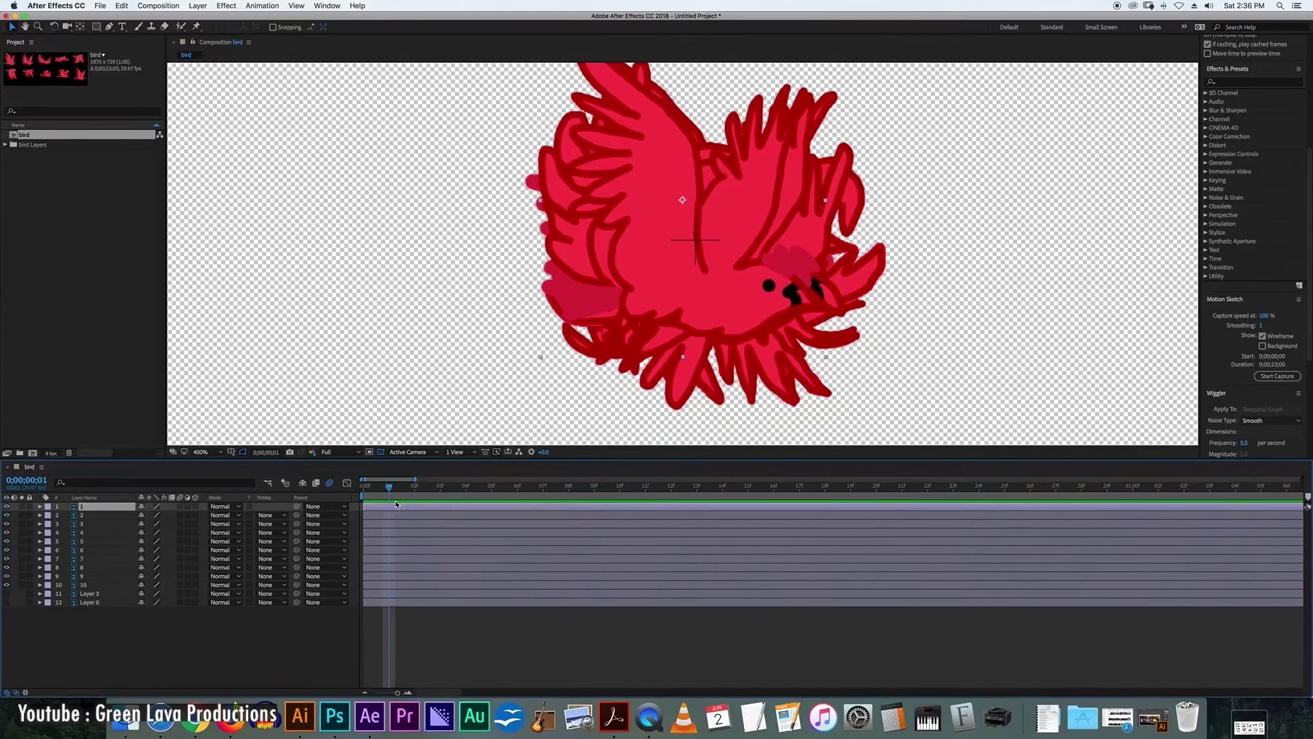
Trim bird layers 1 to 3 to one frame each and place them end to end in the timeline.
{"action": "key", "text": "alt+bracketright"}
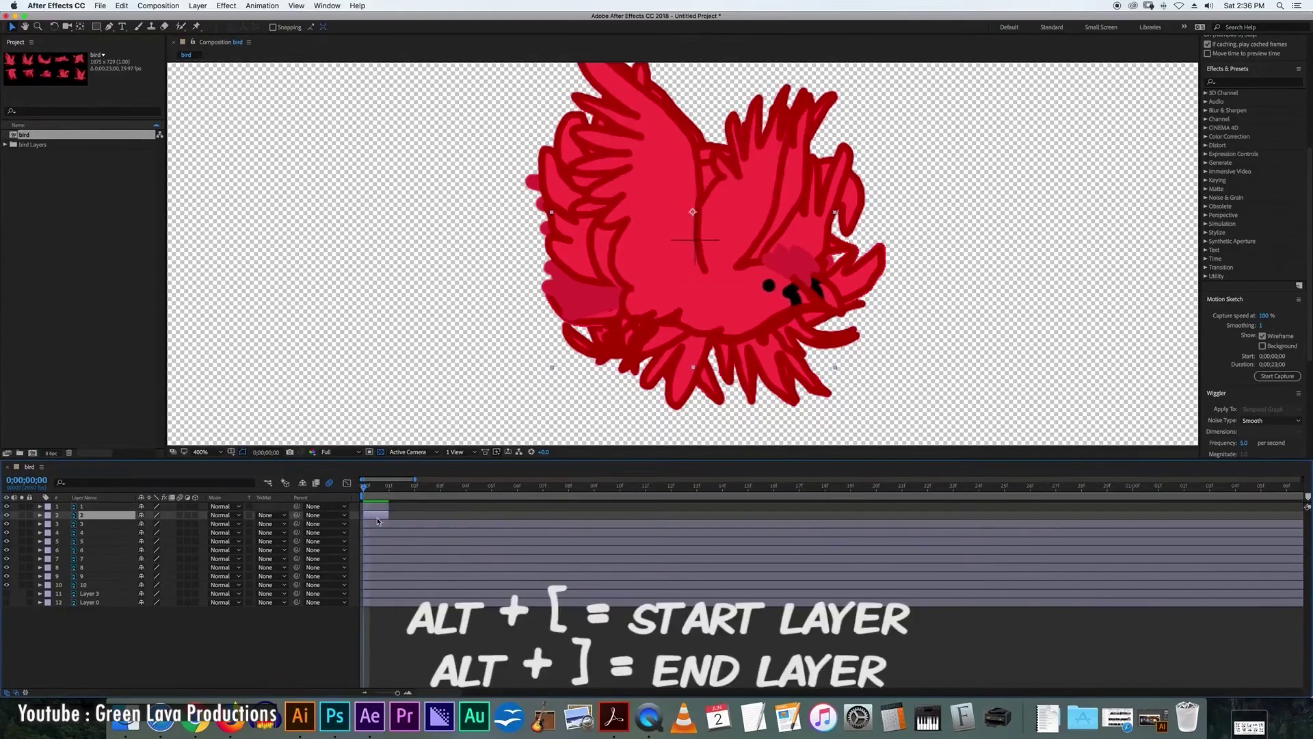
{"action": "key", "text": "super+Down"}
{"action": "key", "text": "alt+bracketright"}
{"action": "key", "text": "super+Down"}
{"action": "key", "text": "alt+bracketright"}
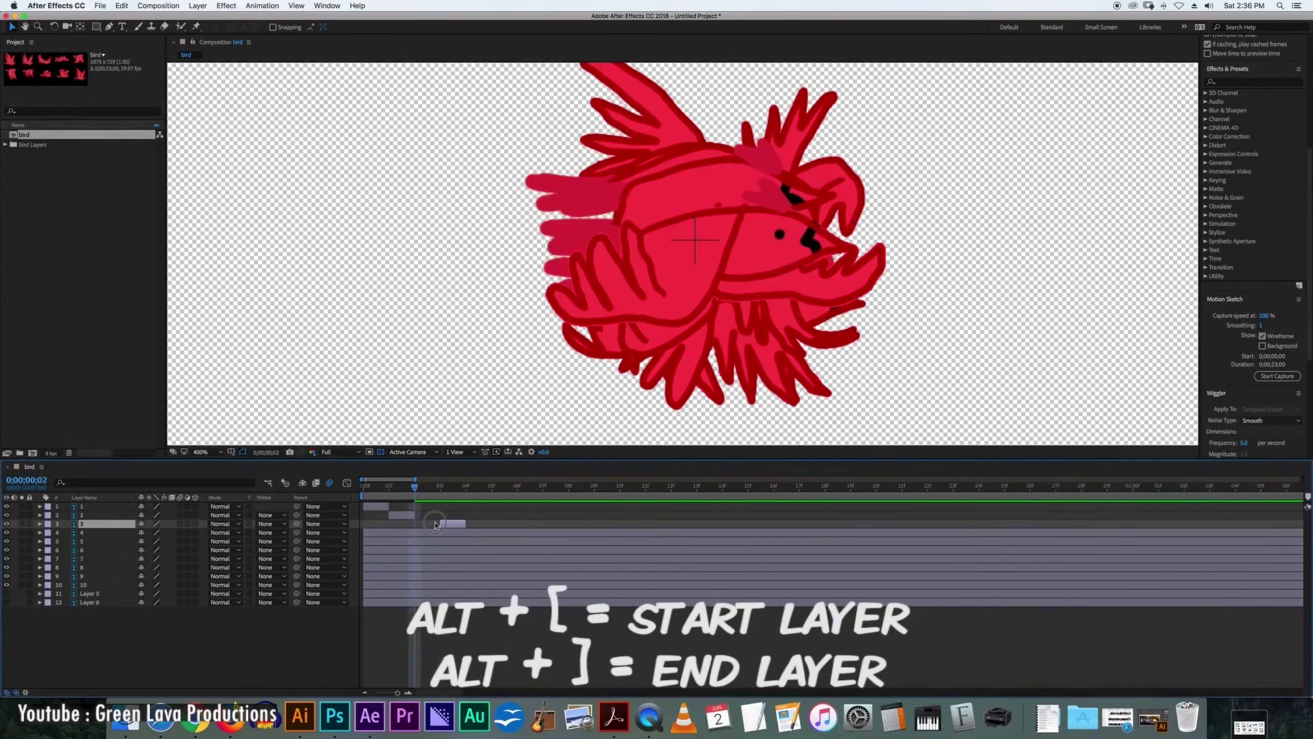
{"action": "key", "text": "alt+bracketright"}
Trim bird layers 4 to 6 to one frame each, starting each one frame after the previous layer.
{"action": "key", "text": "Page_Down"}
{"action": "key", "text": "super+Down"}
{"action": "key", "text": "alt+bracketleft"}
{"action": "key", "text": "alt+bracketright"}
{"action": "key", "text": "Page_Down"}
{"action": "key", "text": "super+Down"}
{"action": "key", "text": "alt+bracketleft"}
{"action": "key", "text": "alt+bracketright"}
{"action": "key", "text": "Page_Down"}
{"action": "key", "text": "super+Down"}
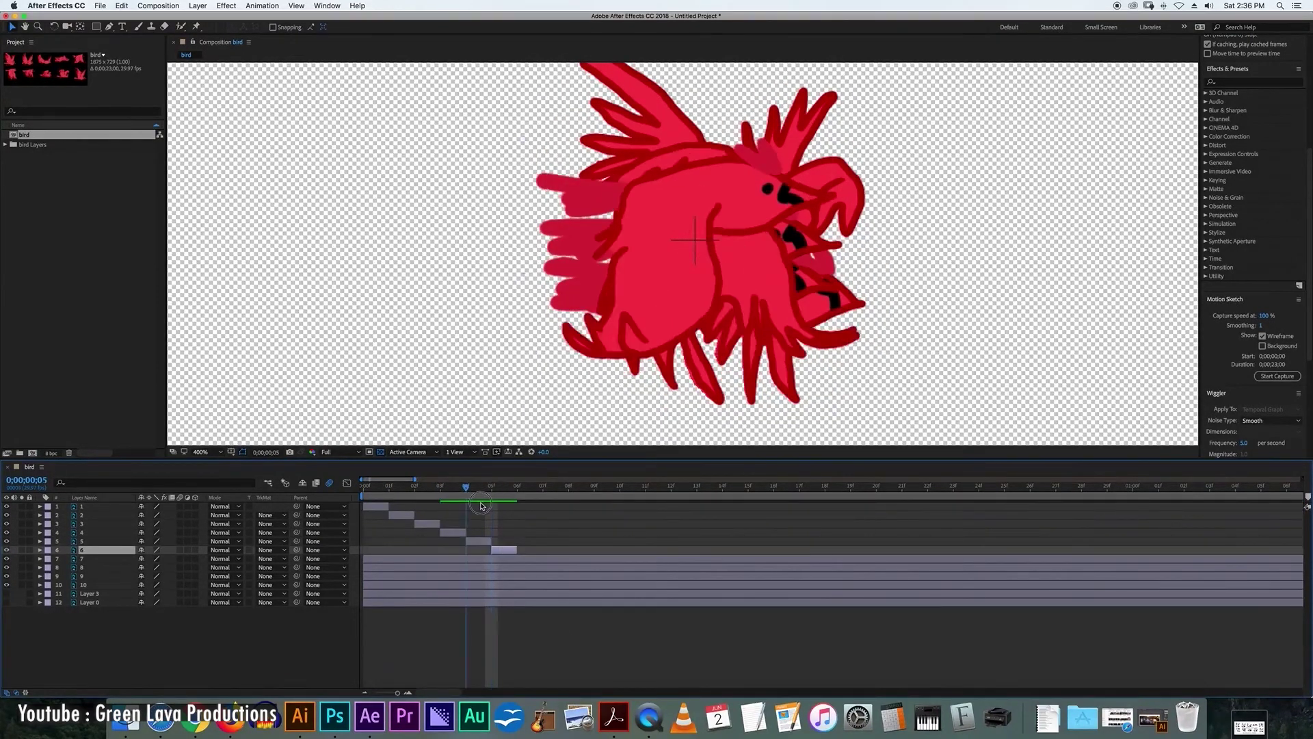
Trim bird layers 7 to 10 to single frames and continue the one-frame staircase up to frame 9.
{"action": "key", "text": "Page_Down"}
{"action": "key", "text": "super+Down"}
{"action": "key", "text": "alt+bracketleft"}
{"action": "key", "text": "alt+bracketright"}
{"action": "key", "text": "Page_Down"}
{"action": "key", "text": "super+Down"}
{"action": "key", "text": "alt+bracketleft"}
{"action": "key", "text": "alt+bracketright"}
{"action": "key", "text": "Page_Down"}
{"action": "key", "text": "super+Down"}
{"action": "key", "text": "alt+bracketleft"}
{"action": "key", "text": "alt+bracketright"}
{"action": "key", "text": "Page_Down"}
{"action": "key", "text": "super+Down"}
{"action": "key", "text": "alt+bracketleft"}
{"action": "key", "text": "alt+bracketright"}
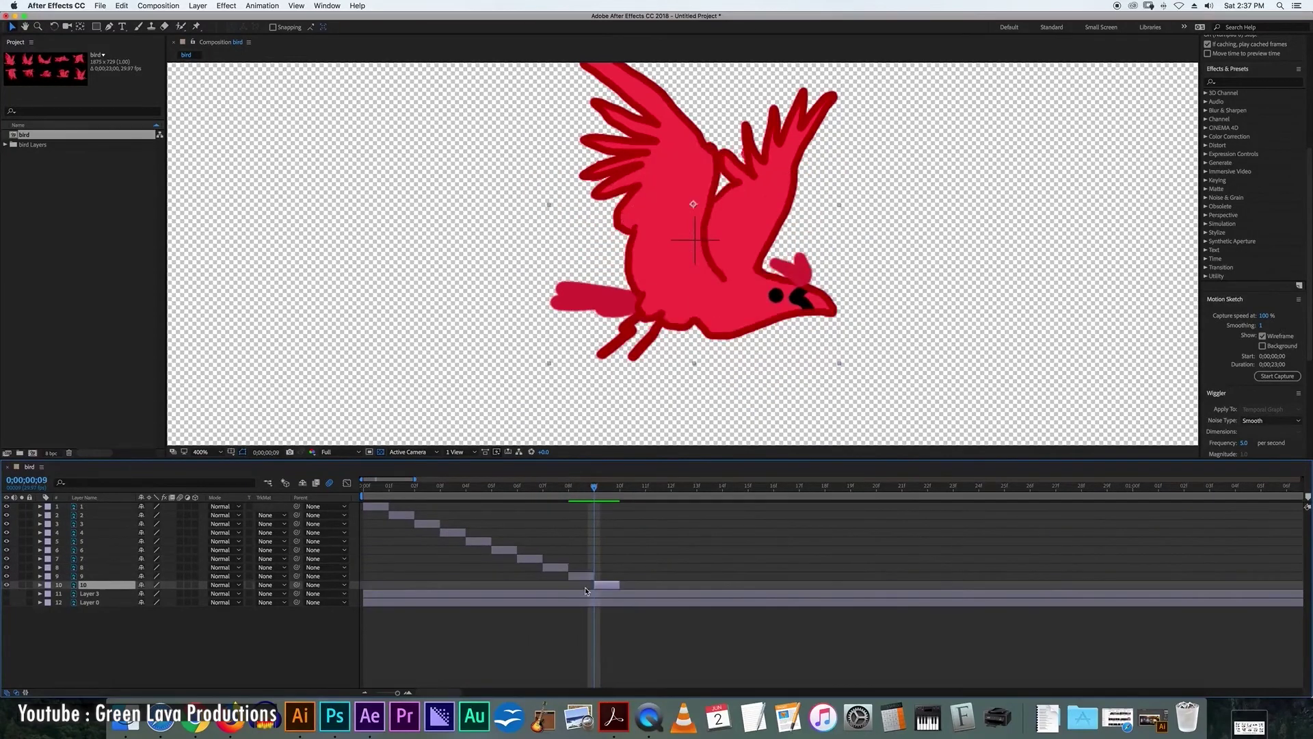
{"action": "key", "text": "Page_Down"}
{"action": "key", "text": "super+Down"}
{"action": "key", "text": "alt+bracketleft"}
{"action": "key", "text": "alt+bracketright"}
Trim the bird composition to its work area and preview the flapping animation from the first frame.
{"action": "key", "text": "Page_Down"}
{"action": "key", "text": "Home"}
{"action": "key", "text": "semicolon"}
{"action": "key", "text": "super+shift+x"}
{"action": "key", "text": "space"}
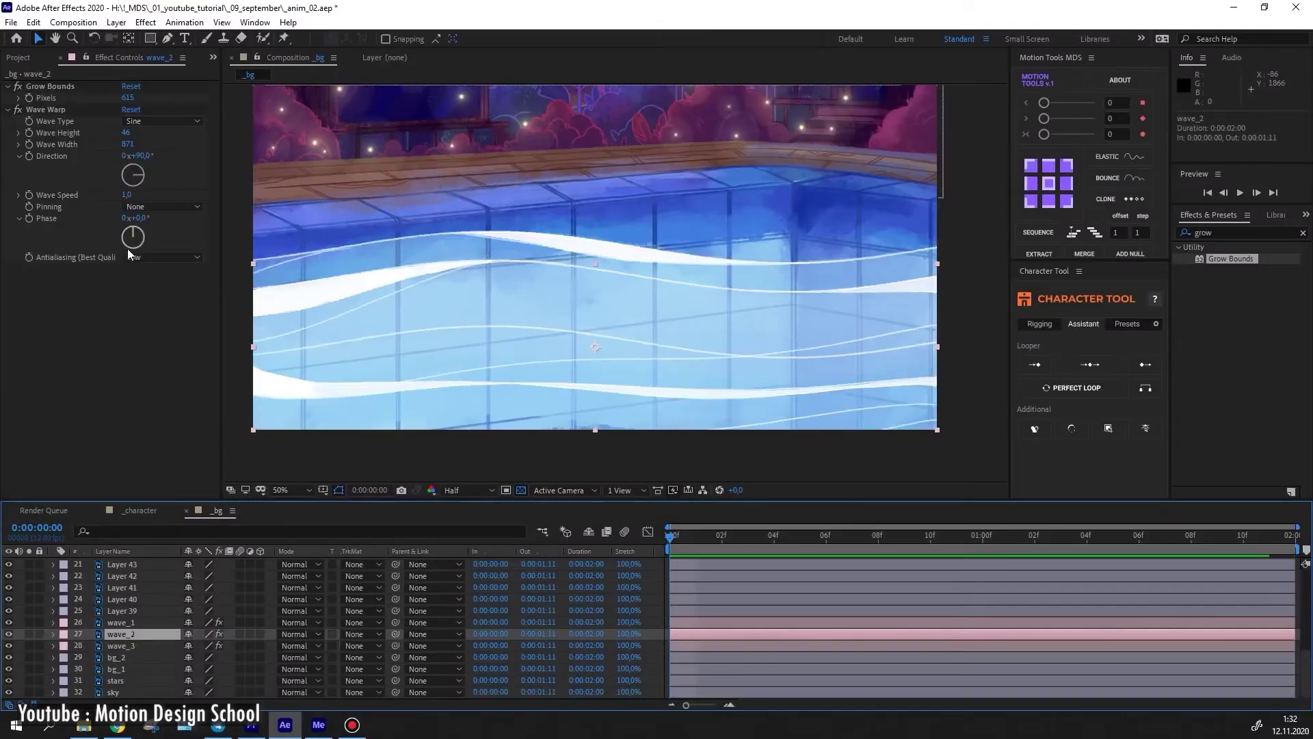
Offset the Wave Warp phase on the wave_2 layer and set the phase on wave_3 to -98°.
{"action": "left_click_drag", "start_coordinate": [139, 232], "coordinate": [143, 237]}
{"action": "left_click", "coordinate": [145, 648]}
{"action": "key", "text": "space"}
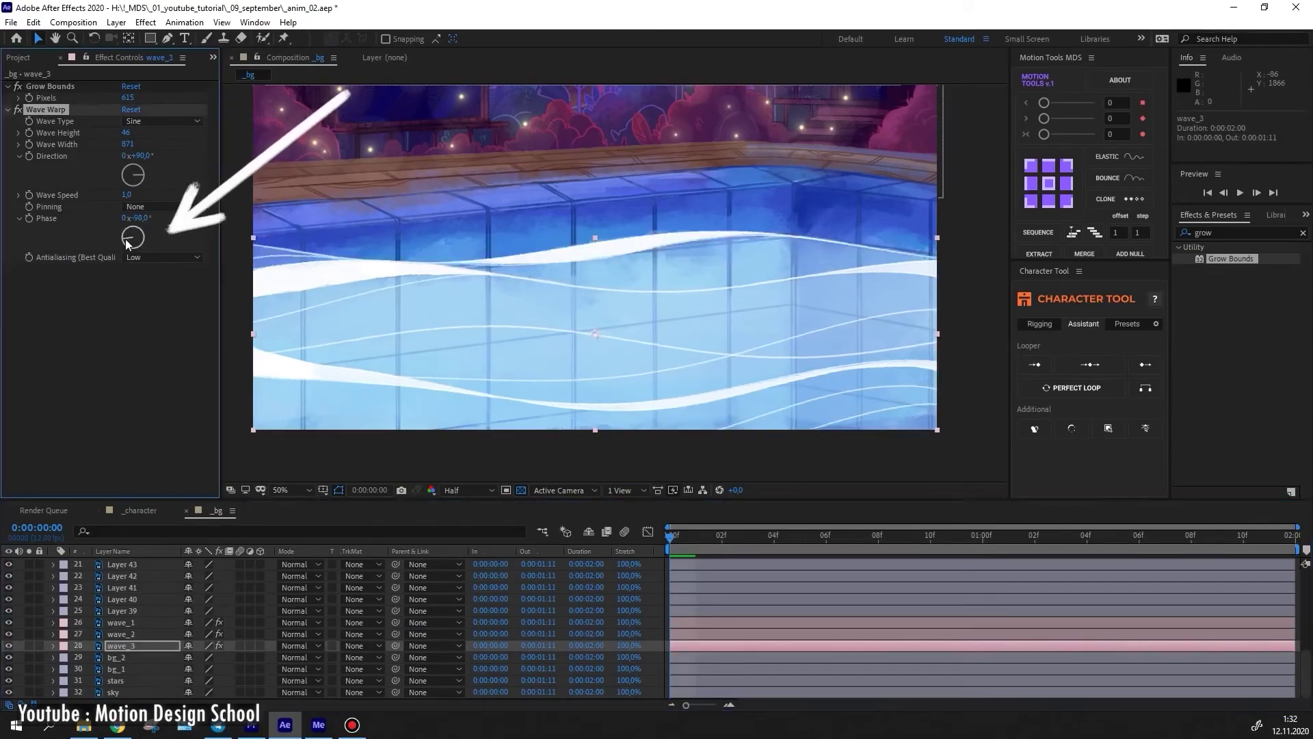
{"action": "scroll", "coordinate": [521, 362], "scroll_direction": "down", "scroll_amount": 2}
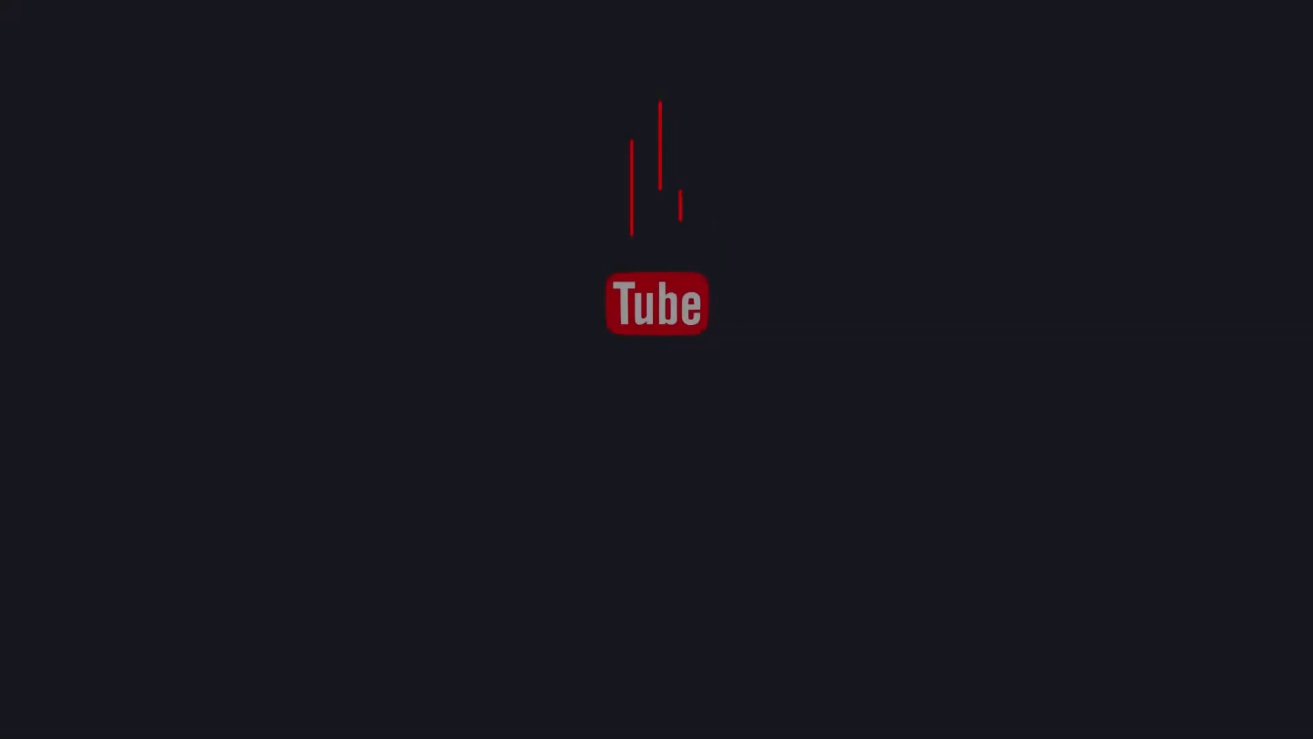